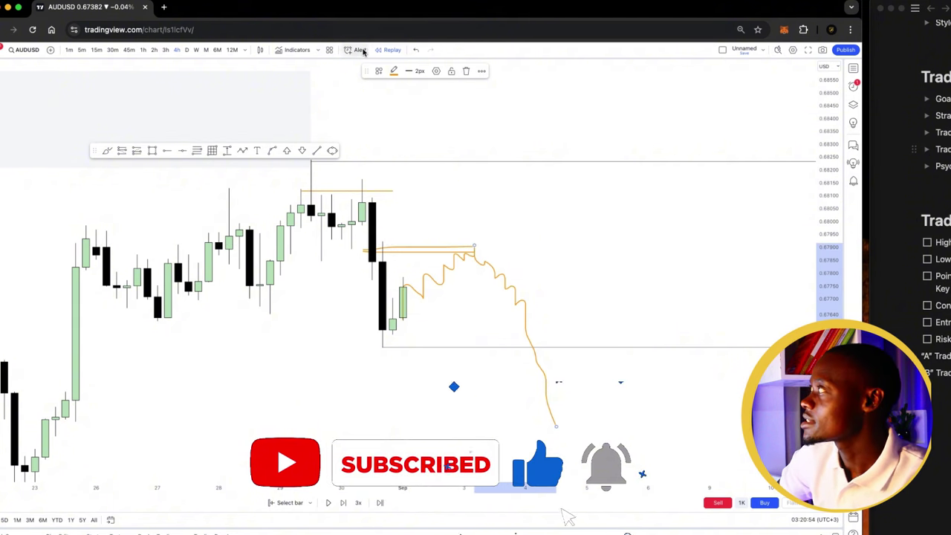
- Undo the orange brush sketches on the AUDUSD chart and advance the replay by one bar
click(416, 51)
click(417, 51)
click(416, 50)
click(417, 51)
right_click(462, 260)
click(428, 251)
scroll(428, 251, down, 1)
drag(429, 250, 315, 282)
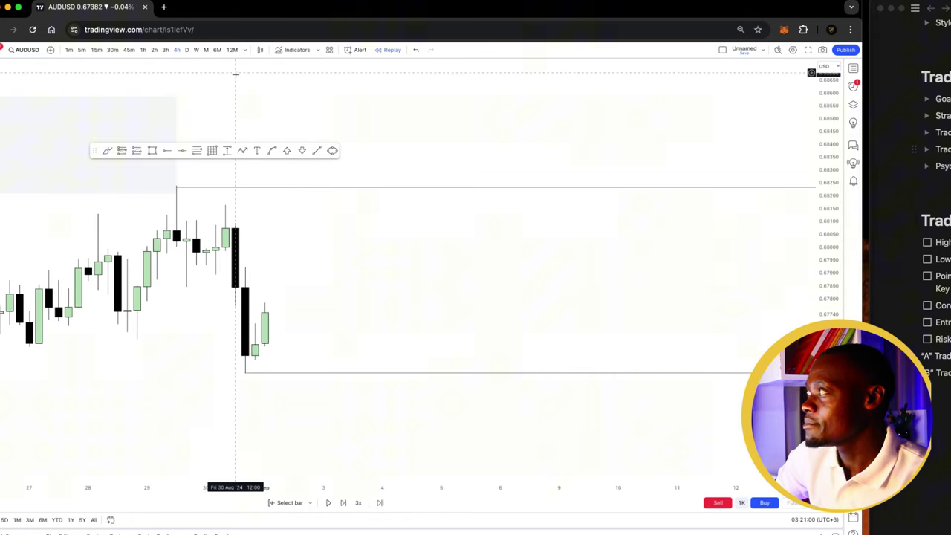
click(343, 503)
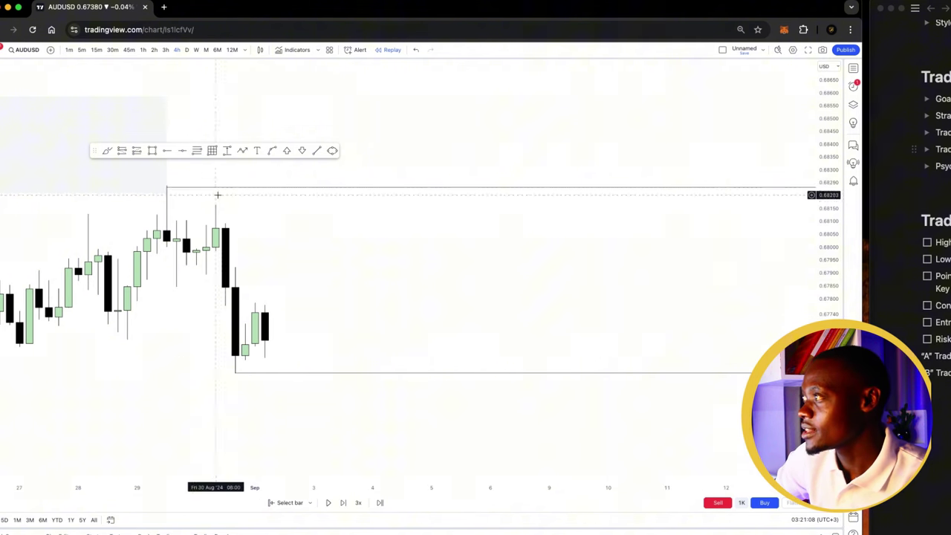
- Sketch brush marks at the recent swing low and swing high plus a projected decline, and undo them
click(236, 371)
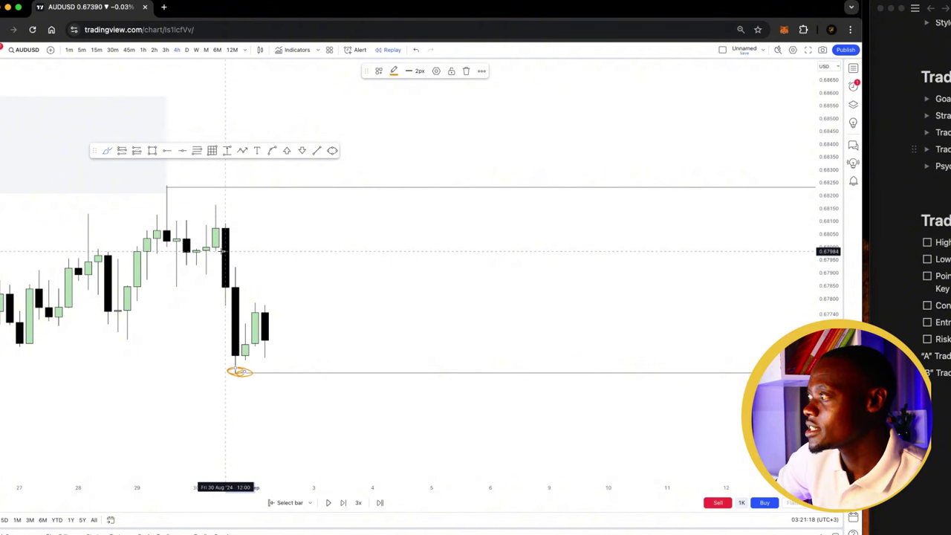
drag(245, 204, 198, 204)
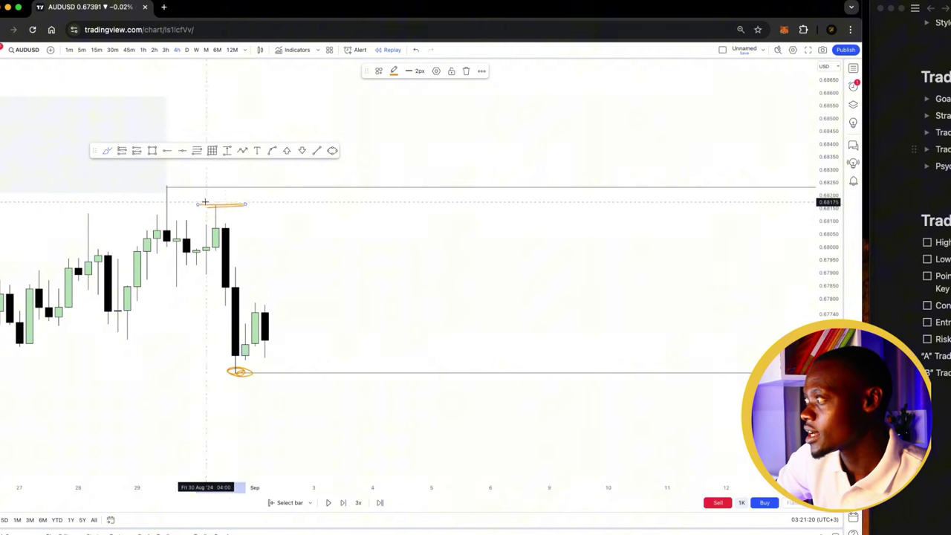
mouse_move(265, 288)
mouse_down()
mouse_move(295, 263)
mouse_move(310, 265)
mouse_move(371, 473)
mouse_up()
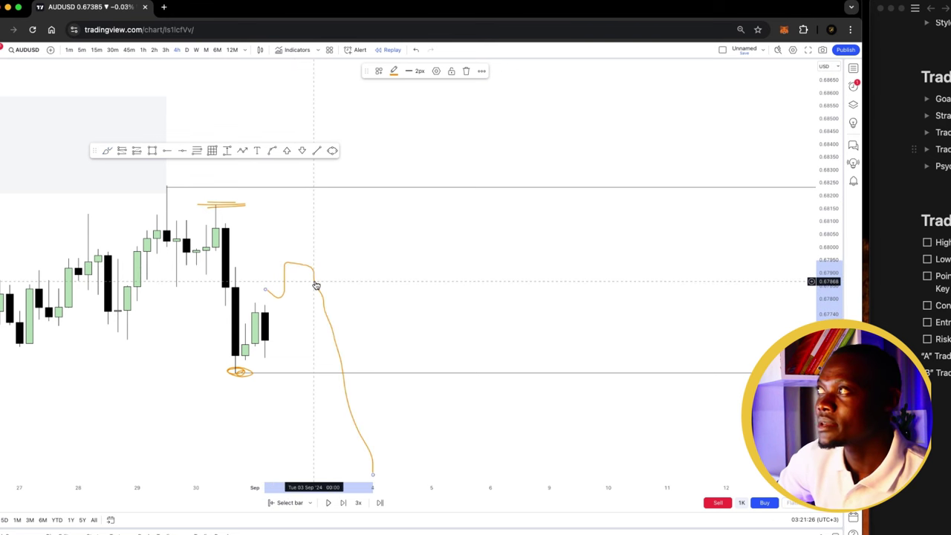
click(417, 50)
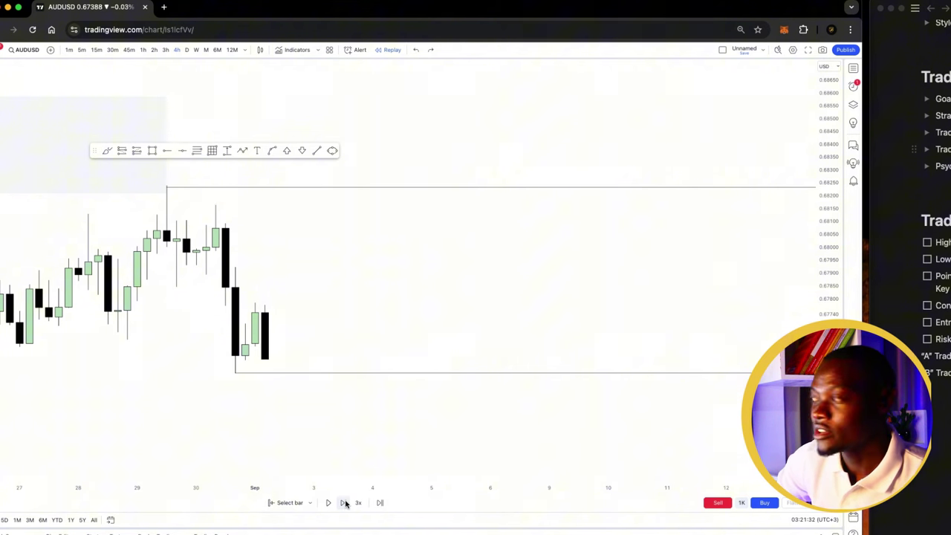
- Advance the replay by one bar and draw a rectangle from the 28 Aug 12:00 candle to 2 Sep 20:00, between about 0.67752 and 0.67801
click(344, 503)
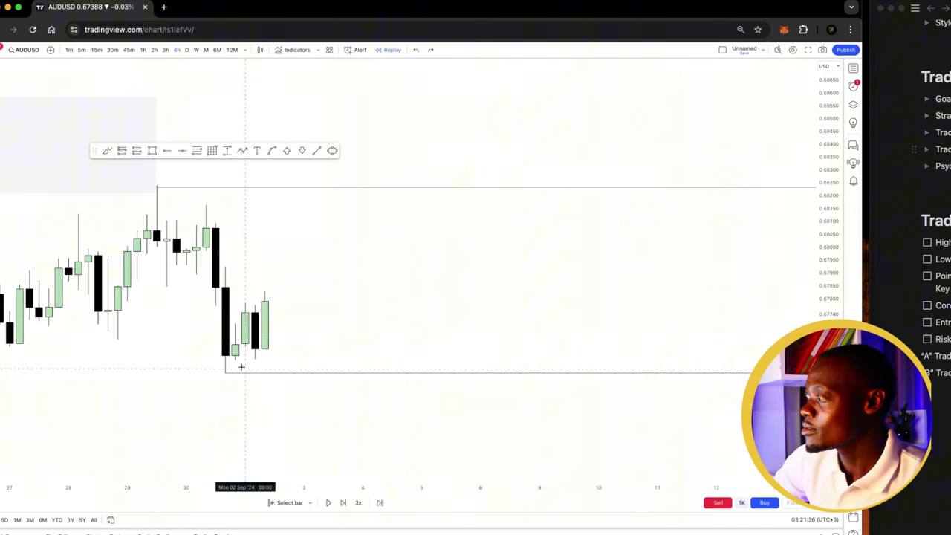
click(154, 152)
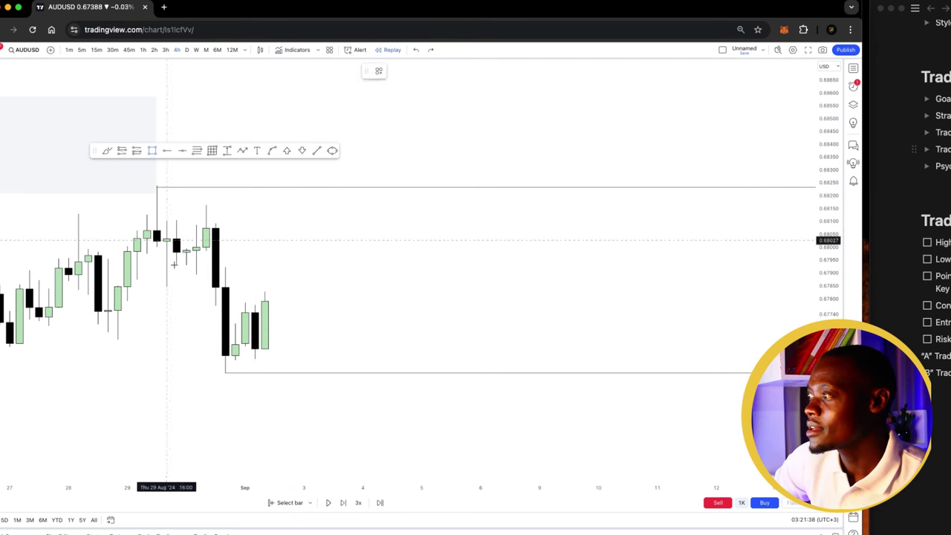
click(97, 309)
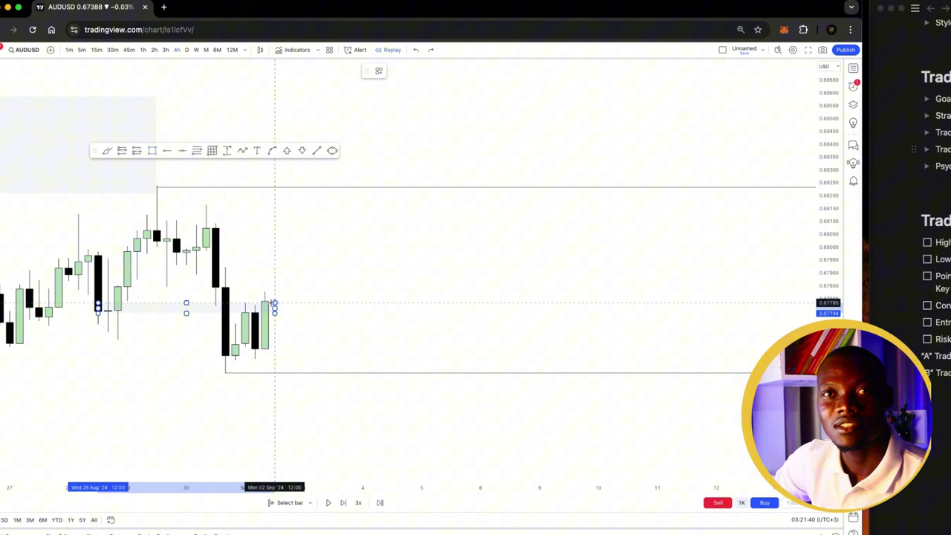
key(Escape)
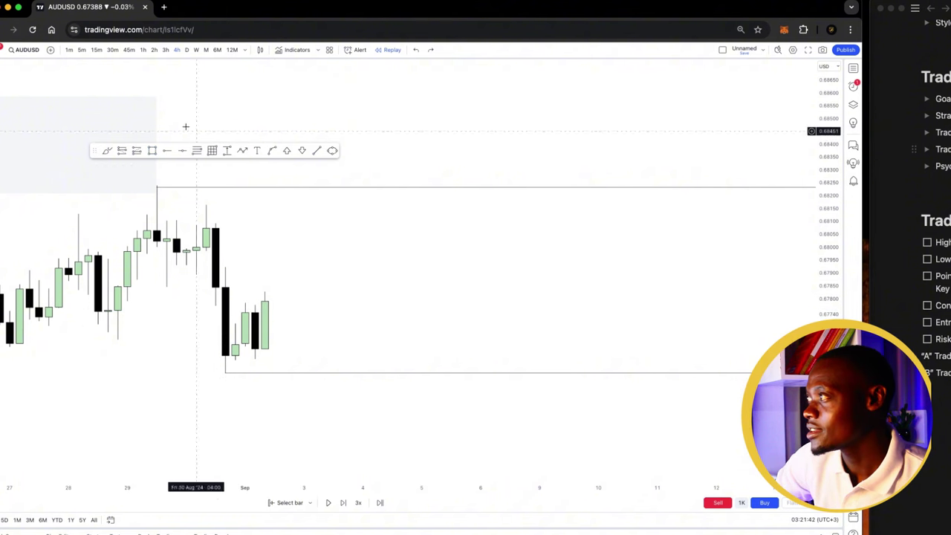
click(151, 151)
click(97, 310)
click(294, 299)
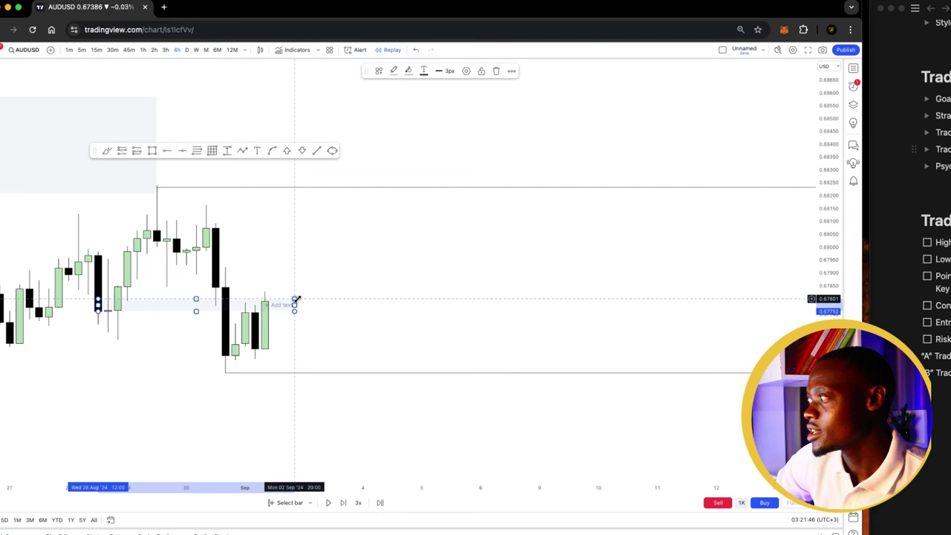
click(286, 289)
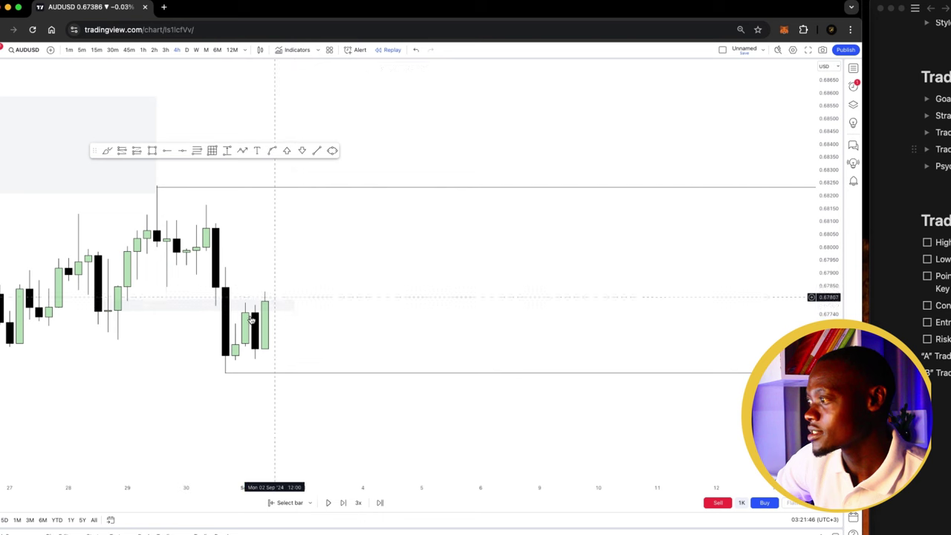
- Place a short position starting at the 30 Aug 16:00 candle, with the stop at 0.67882 and the target 0.00382 below the entry
click(124, 153)
click(225, 288)
drag(225, 287, 224, 278)
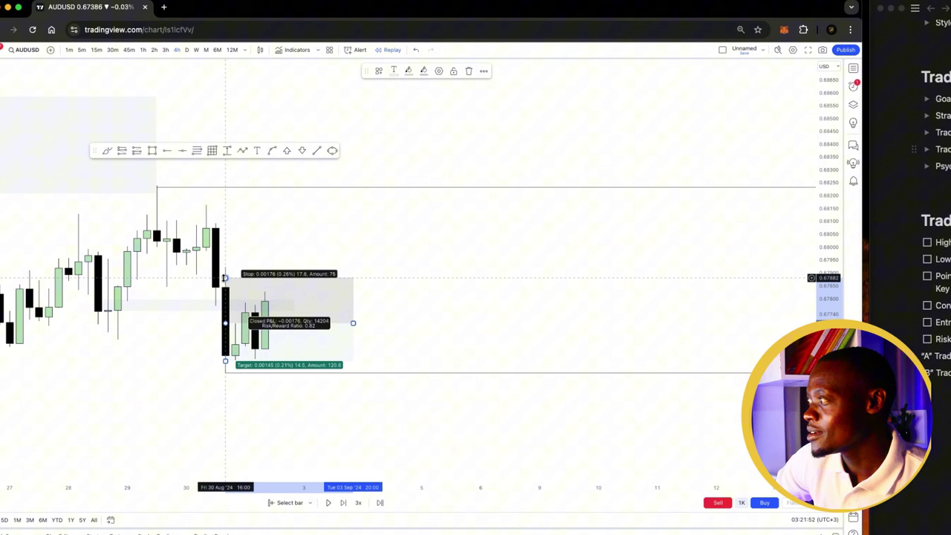
drag(225, 362, 221, 423)
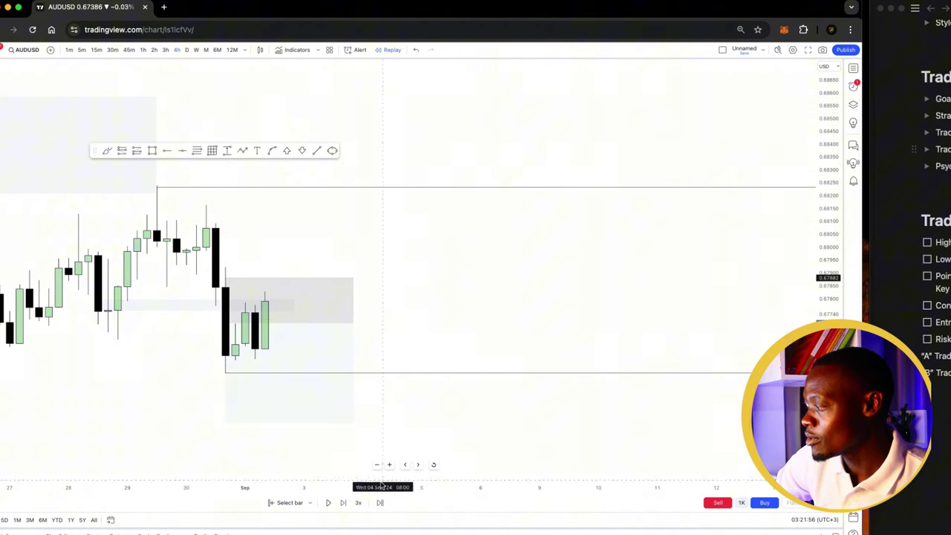
- Advance the replay by three bars
click(342, 503)
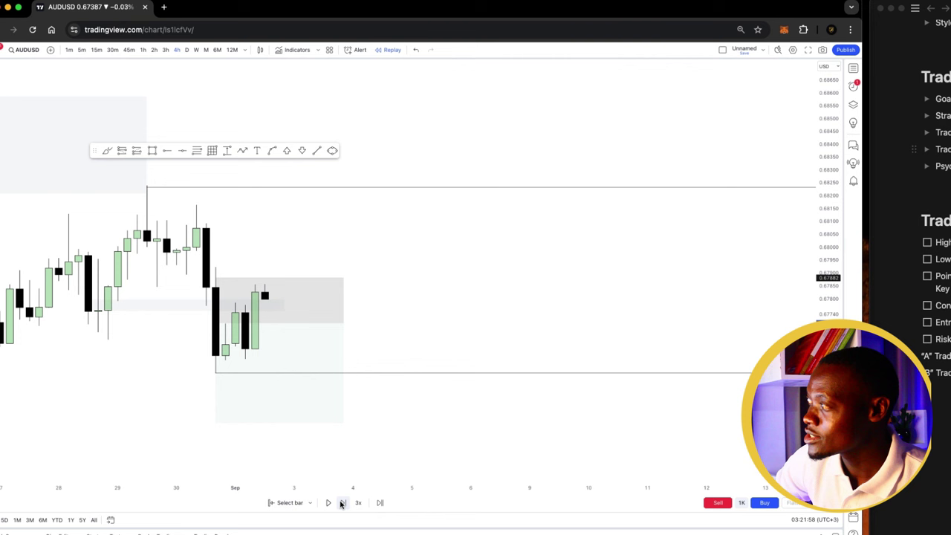
click(342, 502)
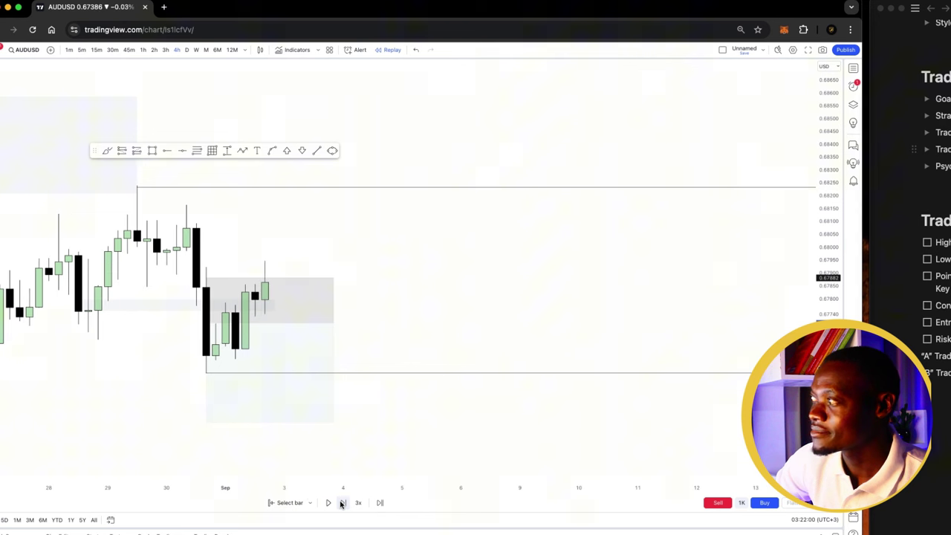
click(342, 503)
- Delete the short position and the thin rectangle from the chart
click(275, 291)
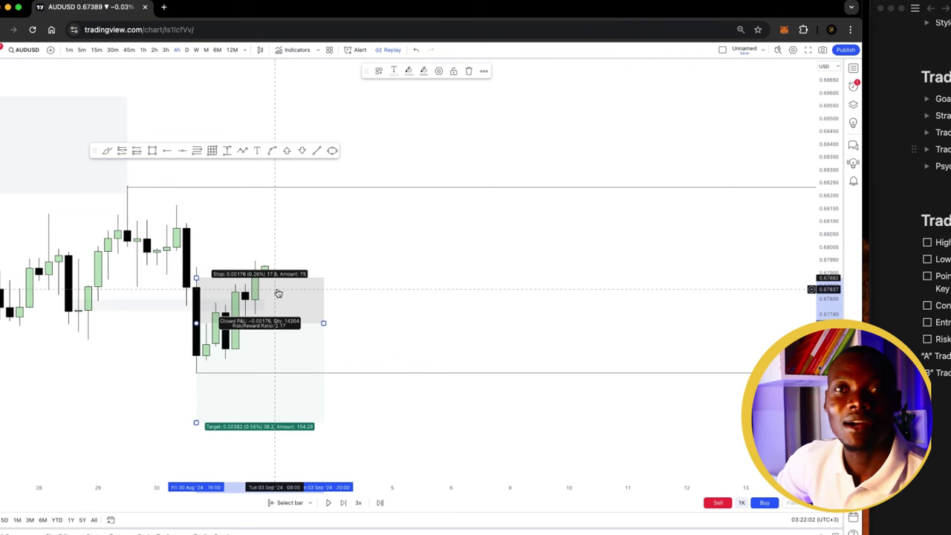
key(Delete)
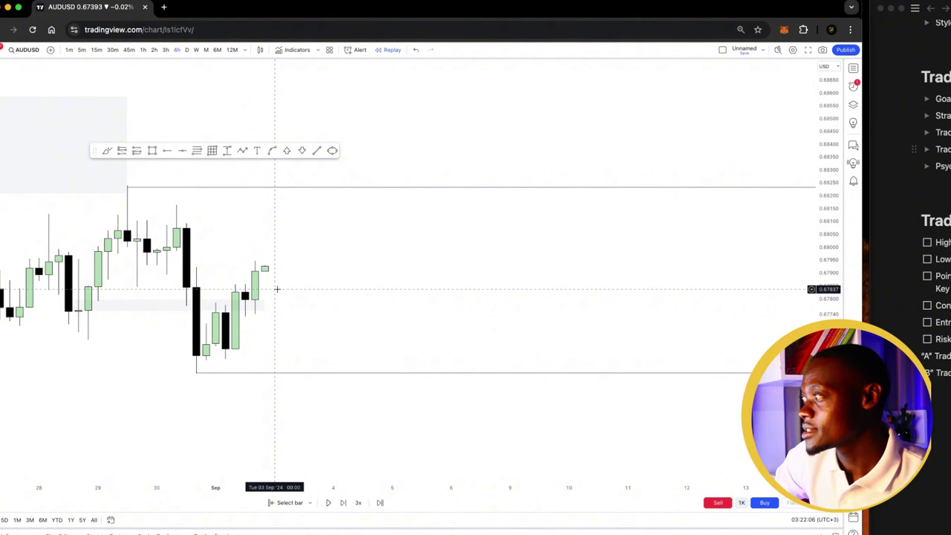
click(264, 301)
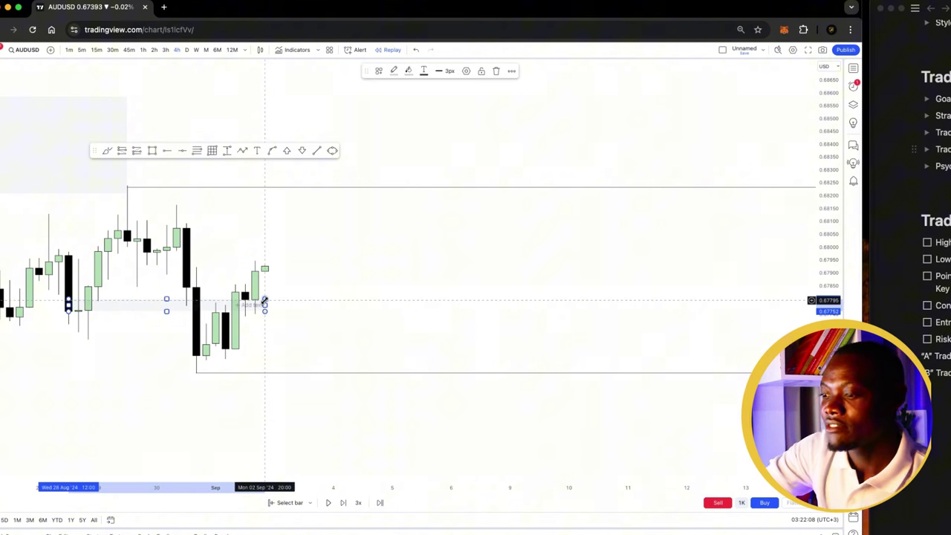
key(Delete)
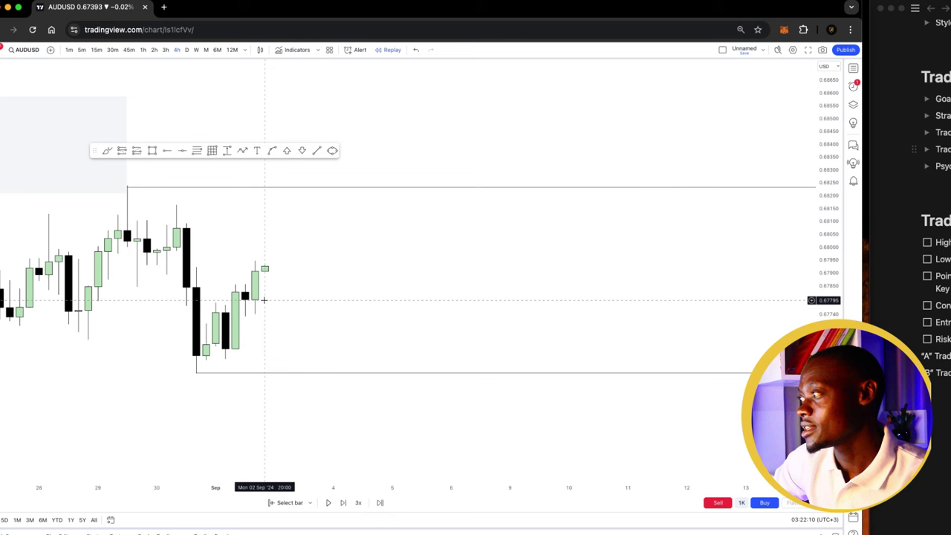
- Advance the replay by one bar and place a horizontal ray at the 30 Aug swing high, at 0.68160
drag(240, 249, 283, 251)
scroll(281, 260, up, 1)
scroll(279, 265, right, 2)
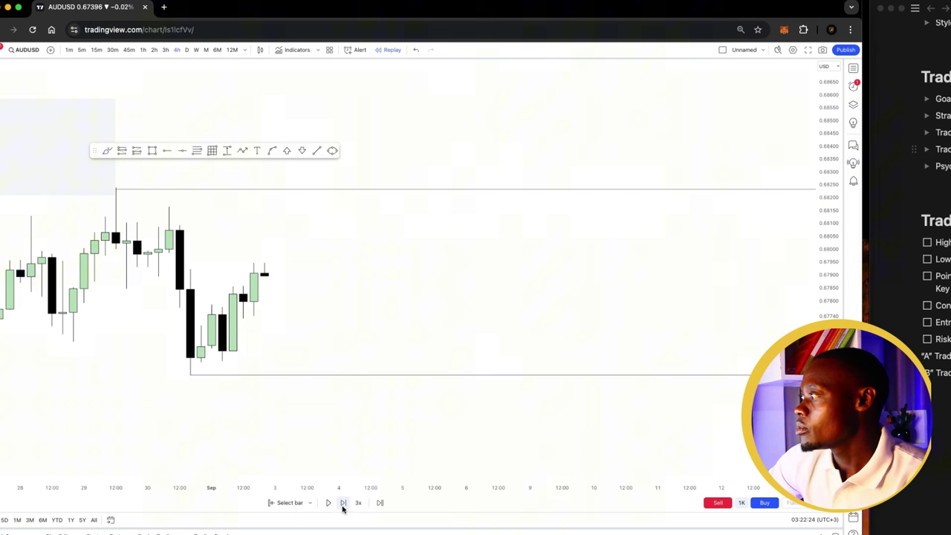
scroll(225, 223, up, 3)
drag(149, 274, 240, 272)
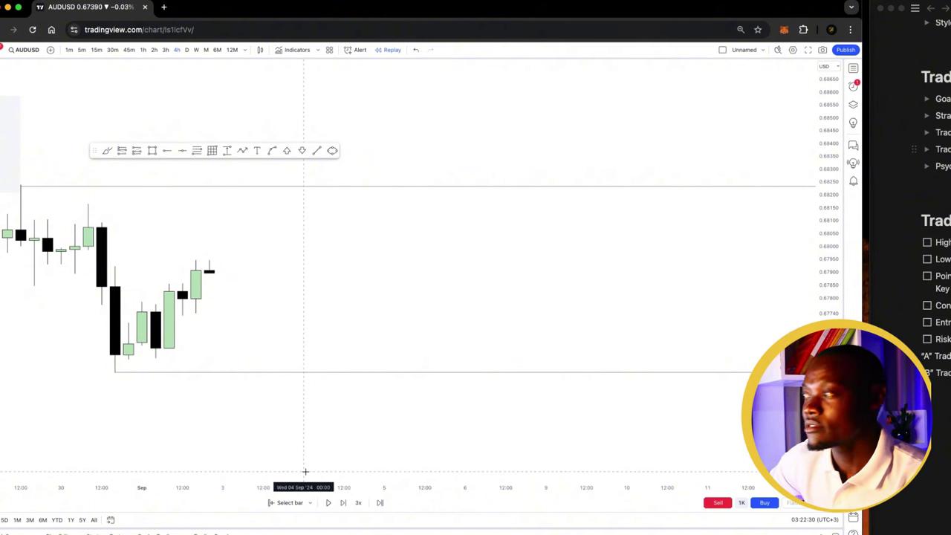
click(344, 503)
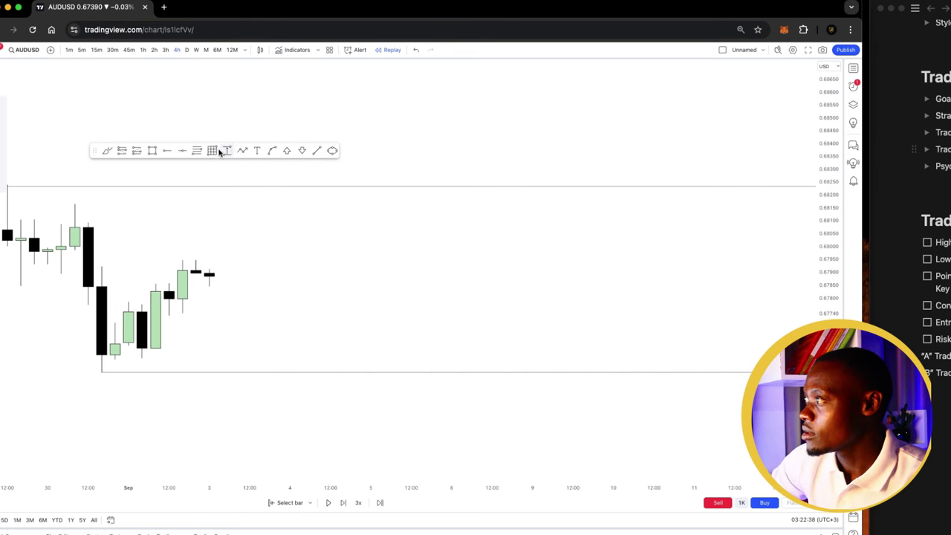
click(166, 152)
click(75, 206)
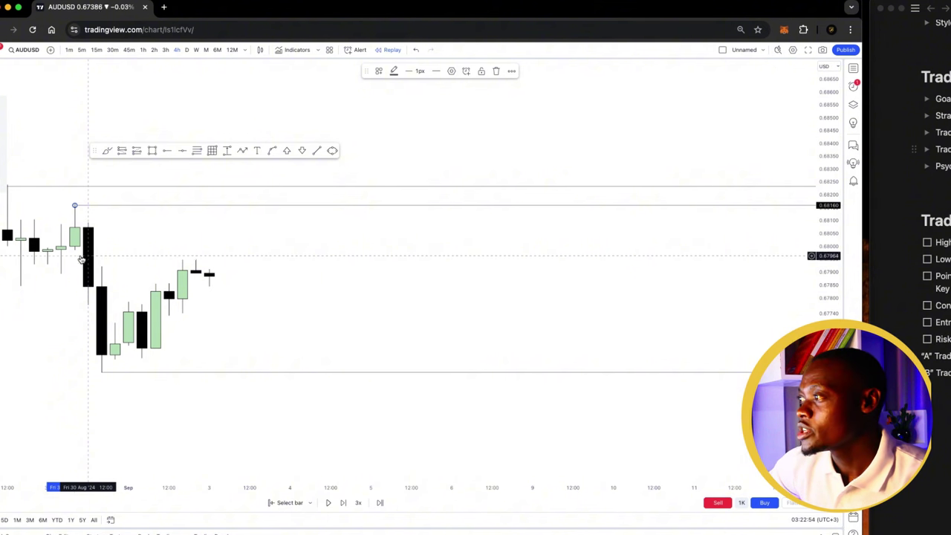
click(152, 153)
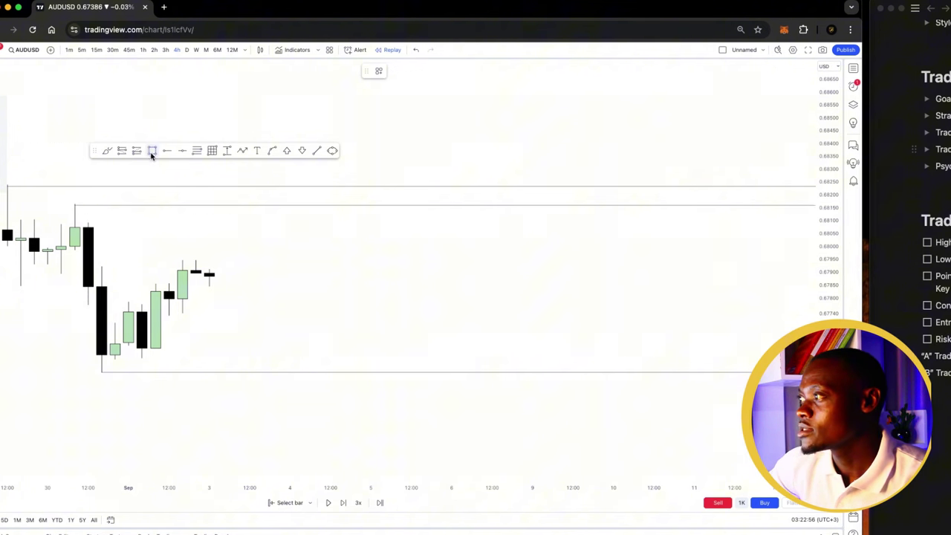
click(74, 205)
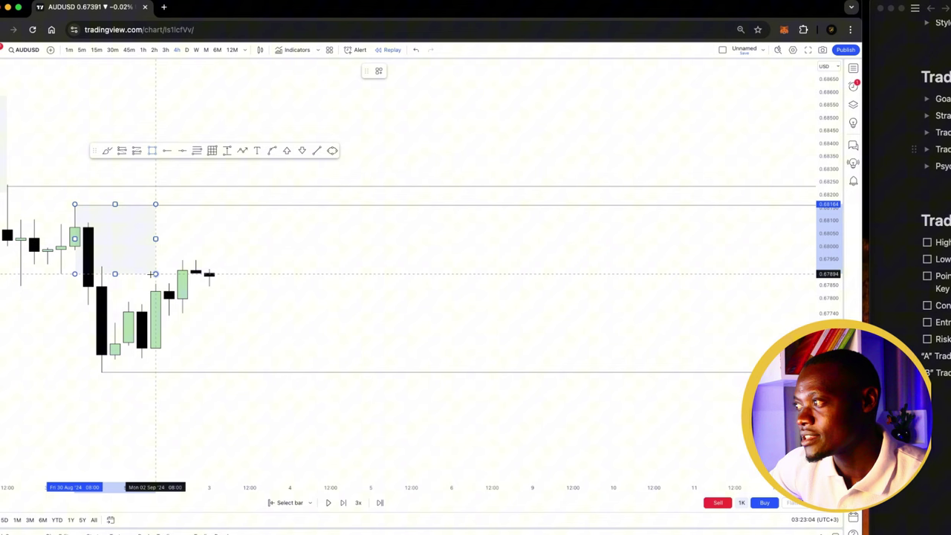
key(Escape)
click(154, 152)
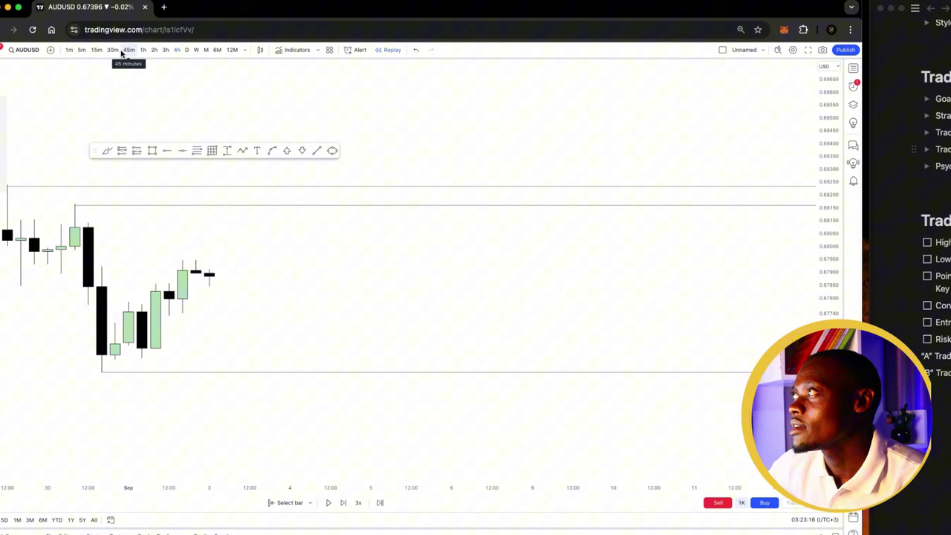
- Switch the chart to the 30-minute timeframe
click(113, 50)
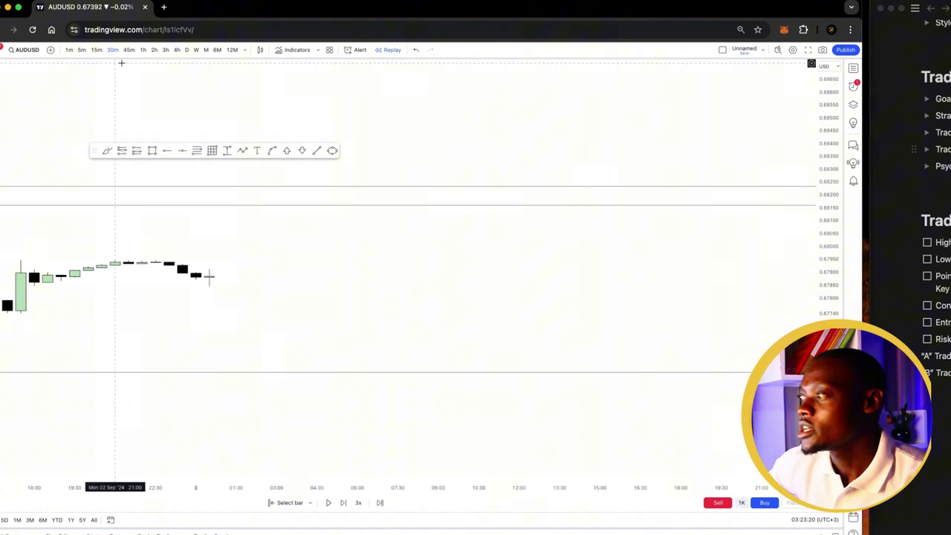
scroll(199, 255, down, 4)
right_click(199, 255)
drag(297, 229, 206, 227)
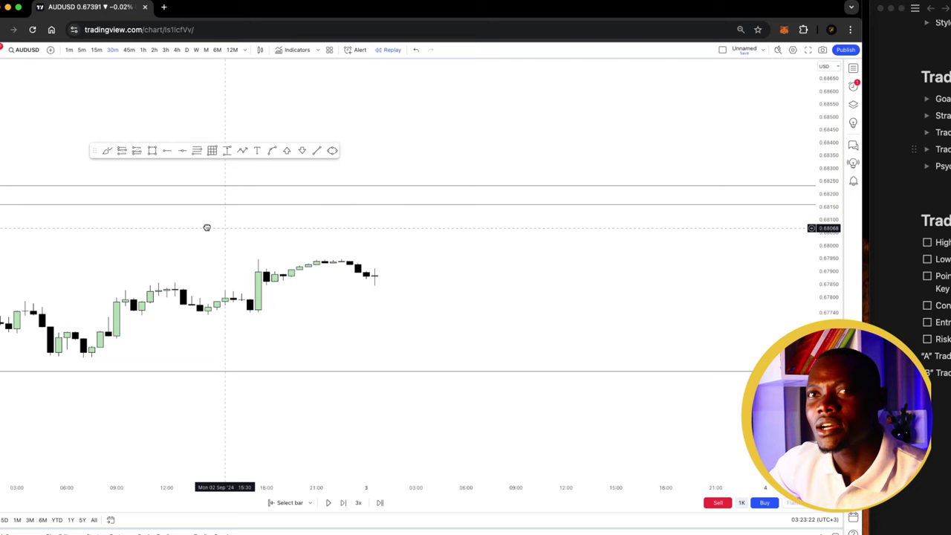
scroll(207, 228, right, 2)
drag(828, 416, 828, 282)
scroll(249, 297, down, 2)
drag(341, 303, 367, 205)
scroll(312, 209, up, 3)
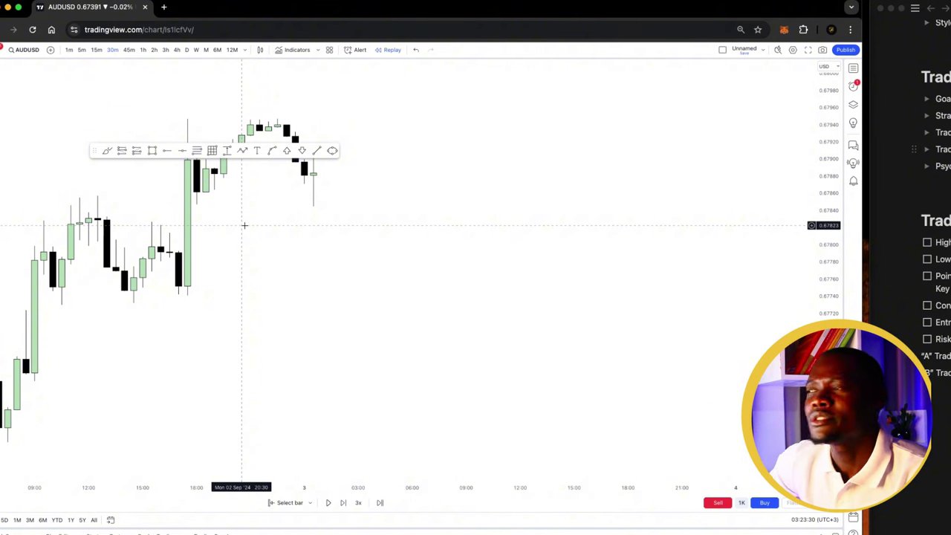
- Brush a line under the swing lows before the latest rally and another over the preceding swing high near 12:00
drag(245, 226, 244, 368)
drag(81, 357, 207, 357)
drag(11, 266, 103, 263)
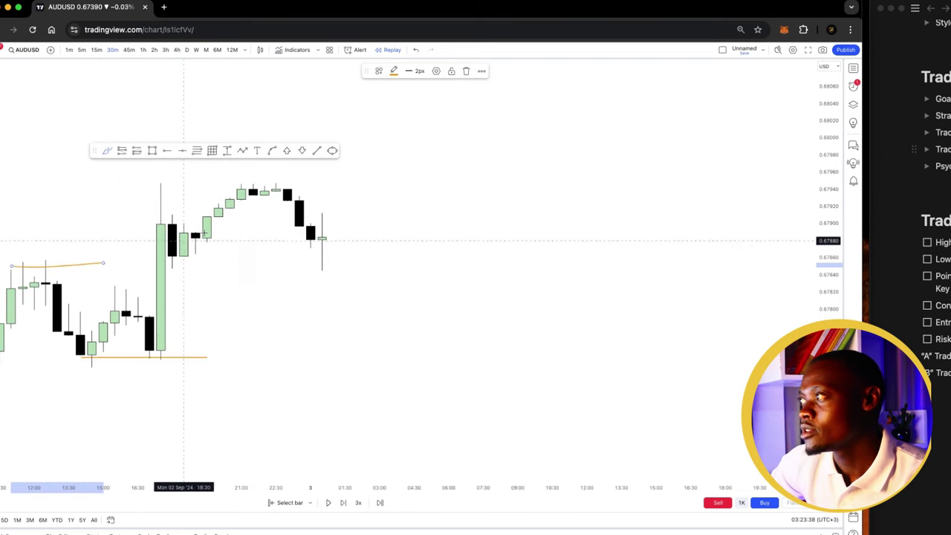
- Brush a line above the latest high near 0.67950 and two lines along the pullback low near 0.67860
click(196, 178)
click(334, 178)
click(165, 257)
click(230, 258)
drag(181, 258, 357, 257)
drag(184, 255, 335, 256)
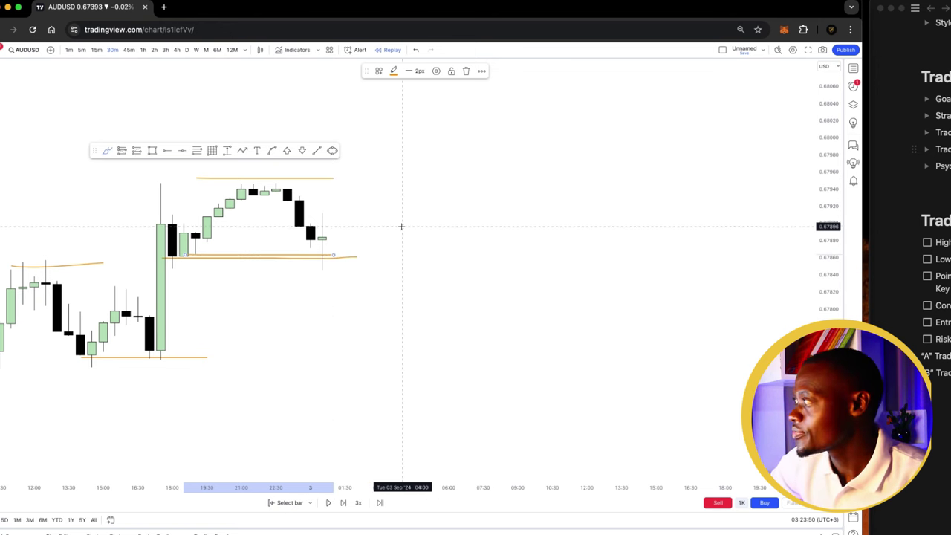
- Draw a rectangle over the imbalance of the first large bearish 30 Aug candle, between about 0.67970 and 0.67860
drag(367, 183, 260, 214)
scroll(269, 220, down, 3)
scroll(286, 229, down, 3)
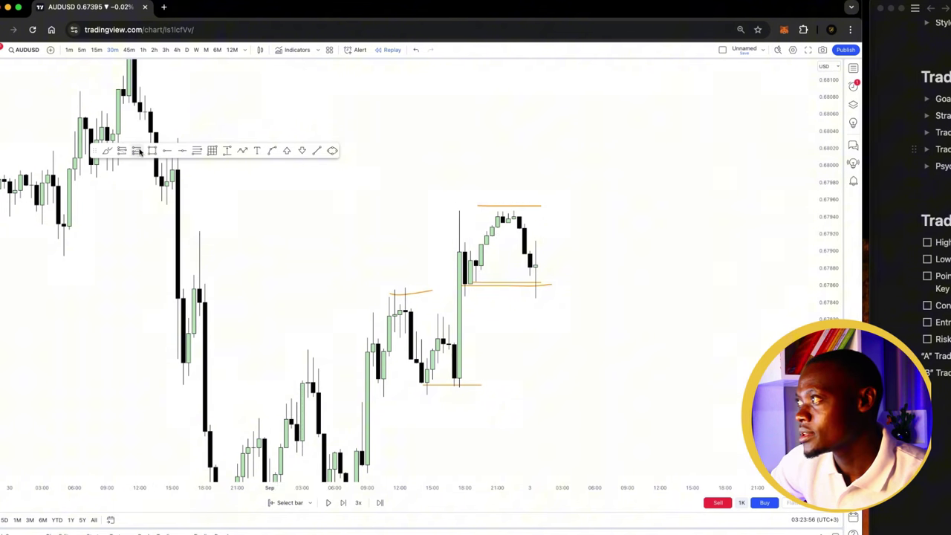
mouse_move(177, 192)
mouse_down()
mouse_move(186, 281)
mouse_move(313, 288)
mouse_up()
click(369, 203)
- Draw a second, narrower rectangle over the next large bearish candle's imbalance, starting at about 0.67820
drag(297, 376, 314, 298)
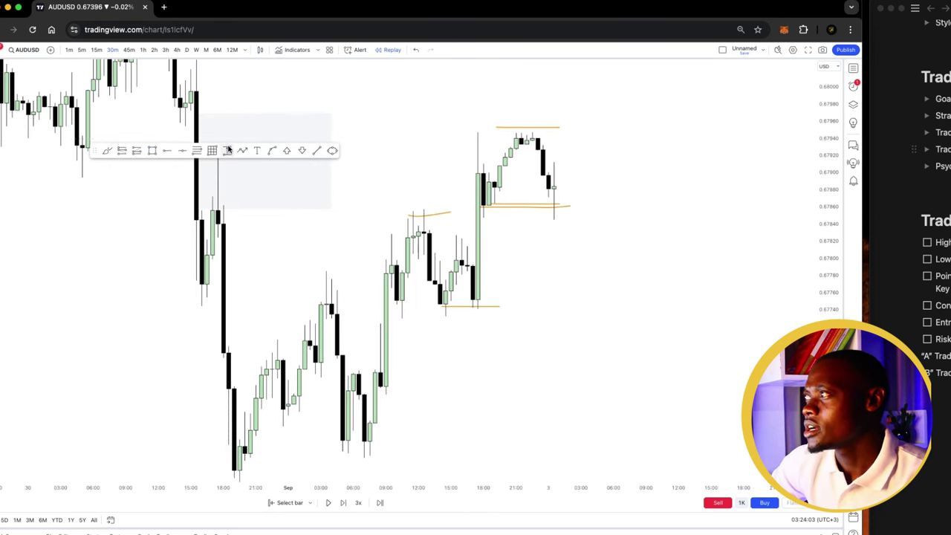
click(152, 150)
mouse_move(217, 239)
mouse_down()
mouse_move(251, 300)
mouse_move(249, 361)
mouse_up()
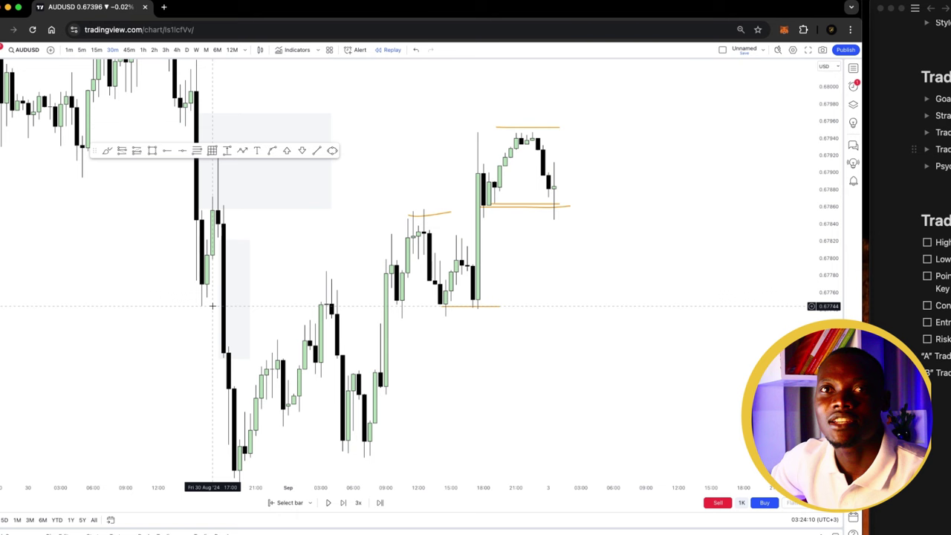
- Brush short strokes and a loop around the small gap just above the pullback-low lines, near 0.67870
scroll(223, 308, up, 3)
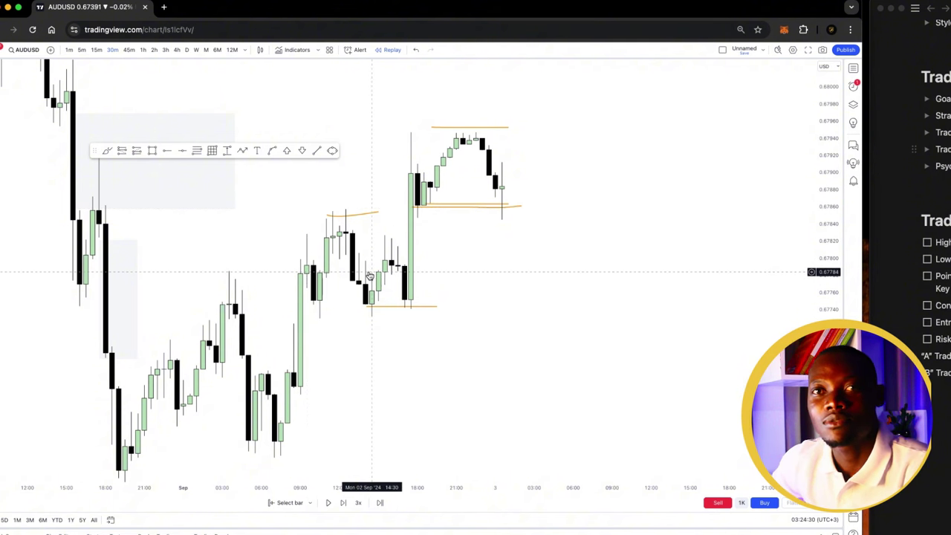
drag(583, 257, 371, 240)
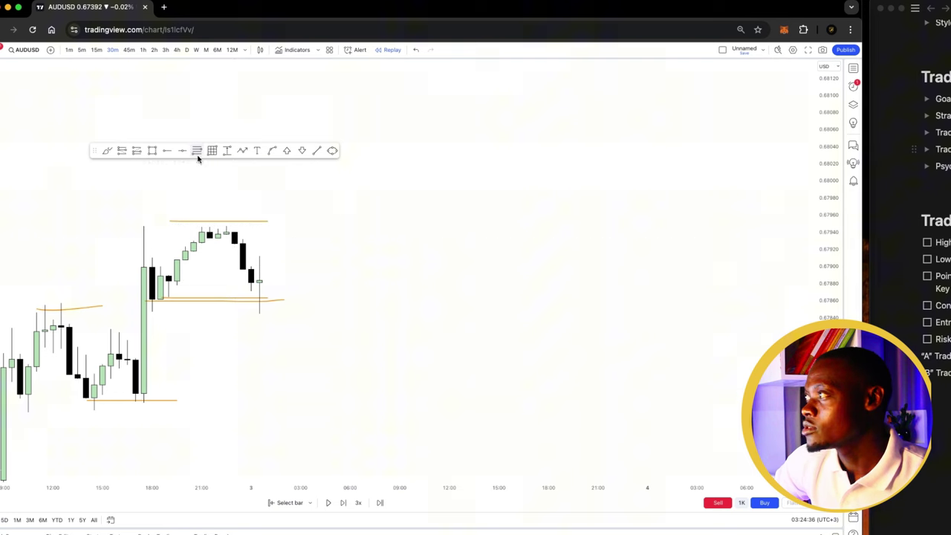
click(109, 150)
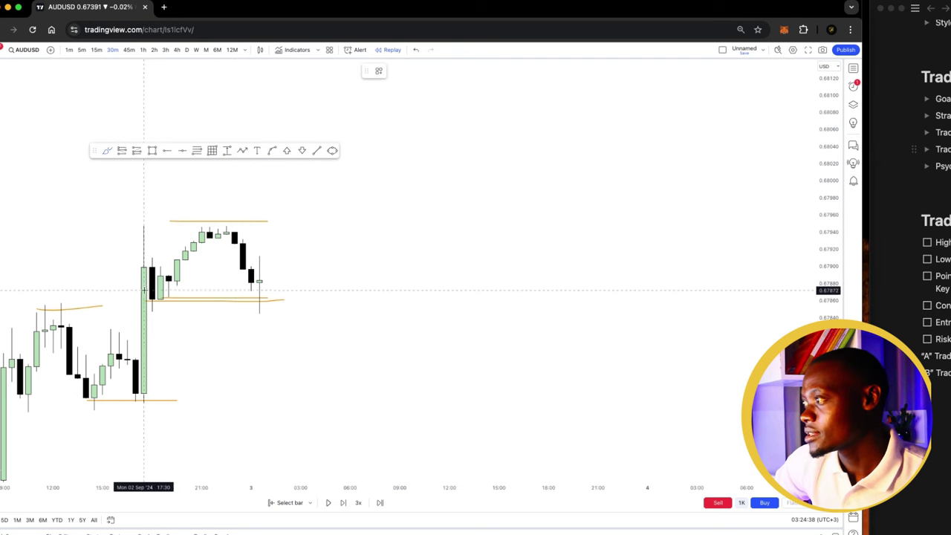
drag(208, 293, 211, 293)
drag(137, 292, 177, 289)
drag(137, 303, 175, 299)
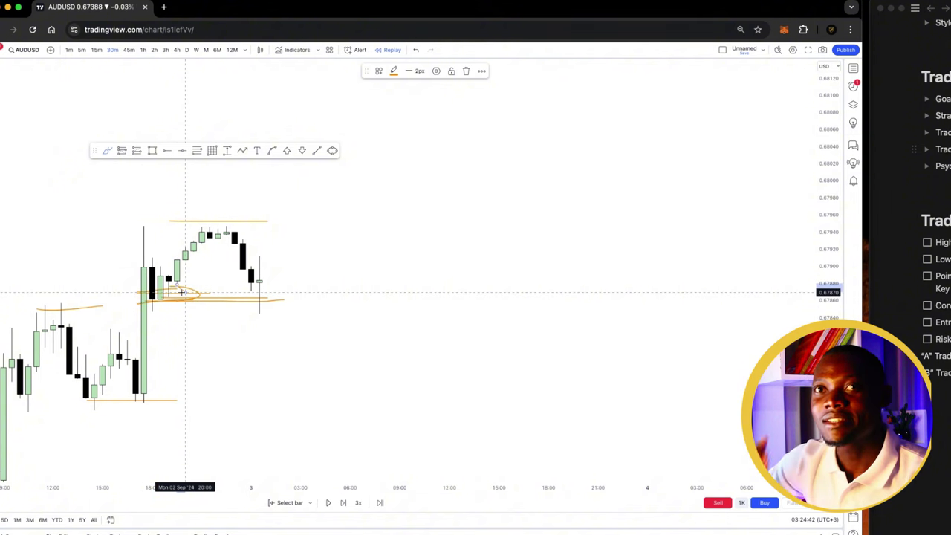
- Brush a projected drop, retest and further decline from the latest candle, plus two lines at about 0.67880 and 0.67897 marking the retest zone
mouse_move(252, 283)
mouse_down()
mouse_move(297, 276)
mouse_move(334, 416)
mouse_up()
drag(236, 281, 342, 284)
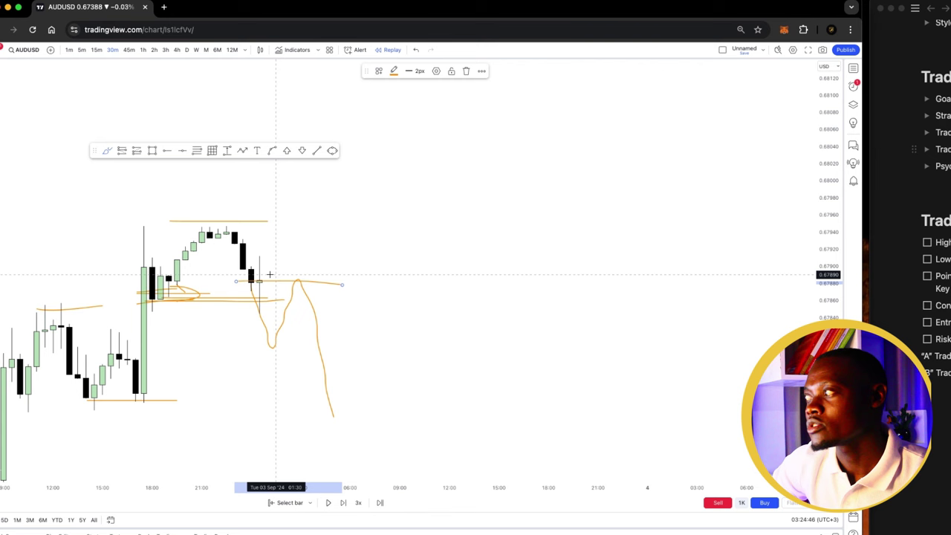
drag(254, 267, 343, 269)
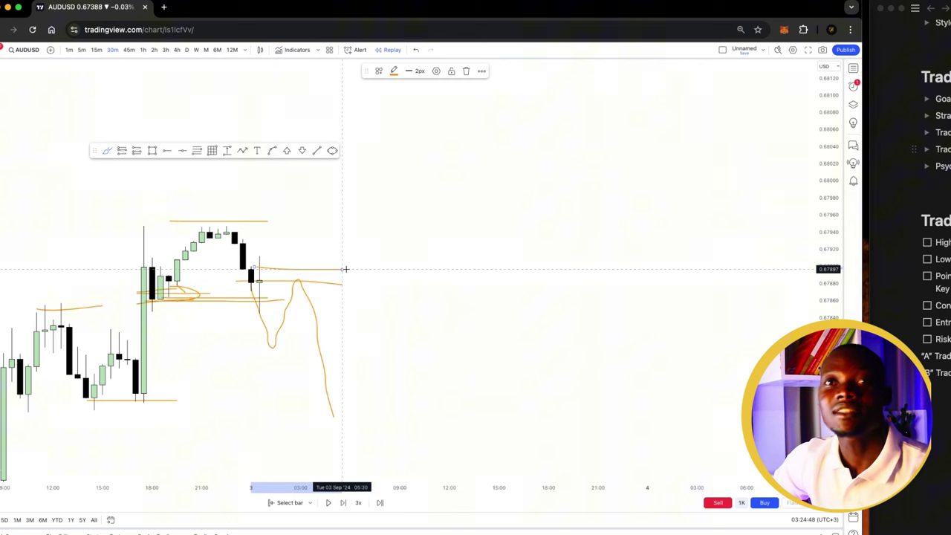